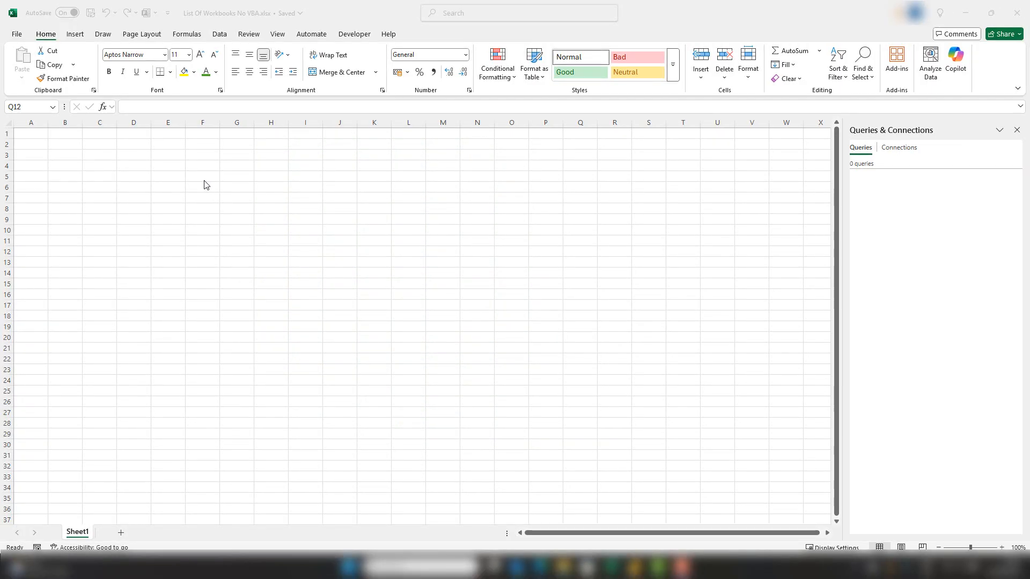
Get data from the Excel folder on the Desktop and open its file list for transformation in Power Query
{"action": "left_click", "coordinate": [138, 165]}
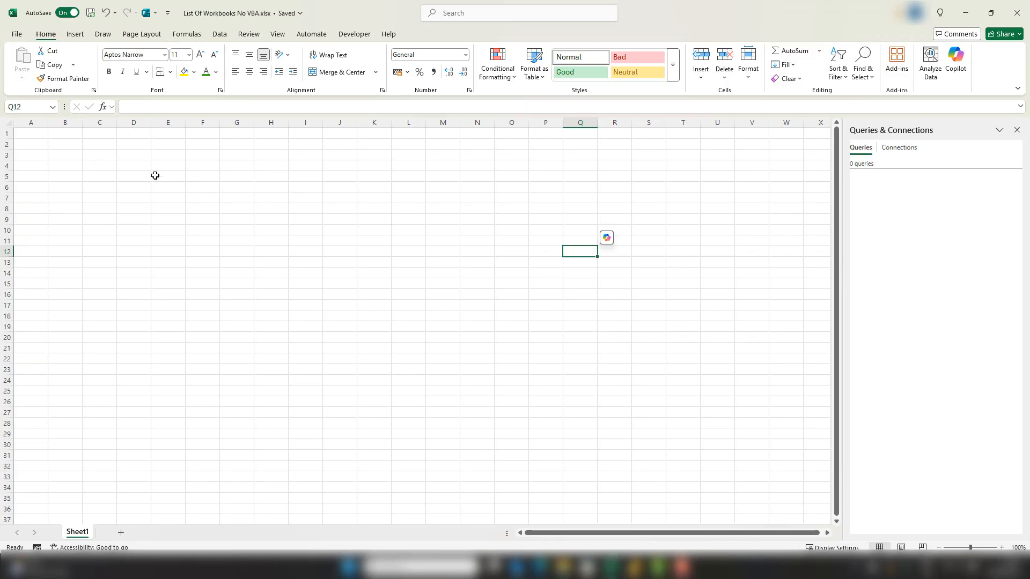
{"action": "left_click", "coordinate": [221, 35]}
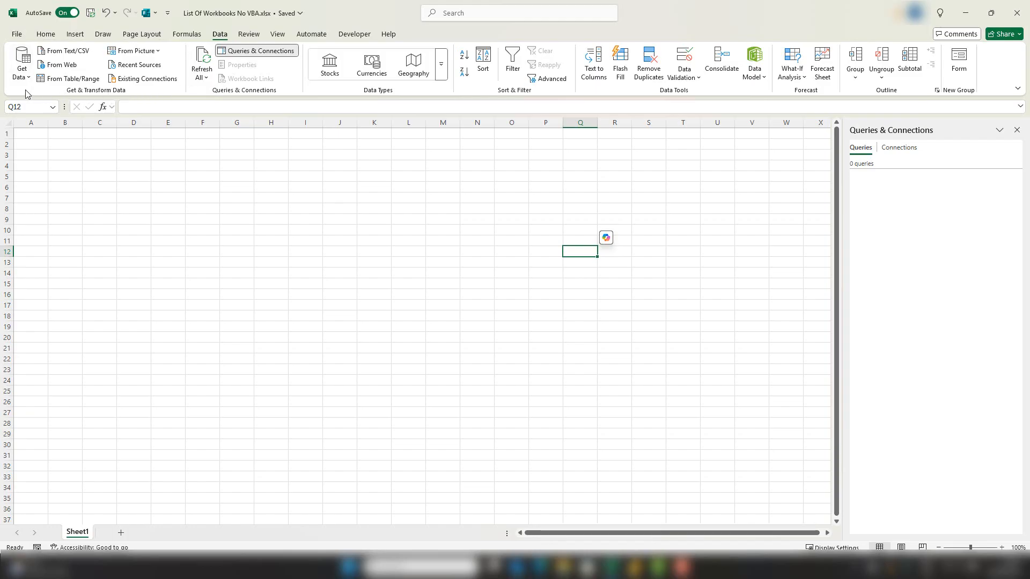
{"action": "left_click", "coordinate": [23, 75]}
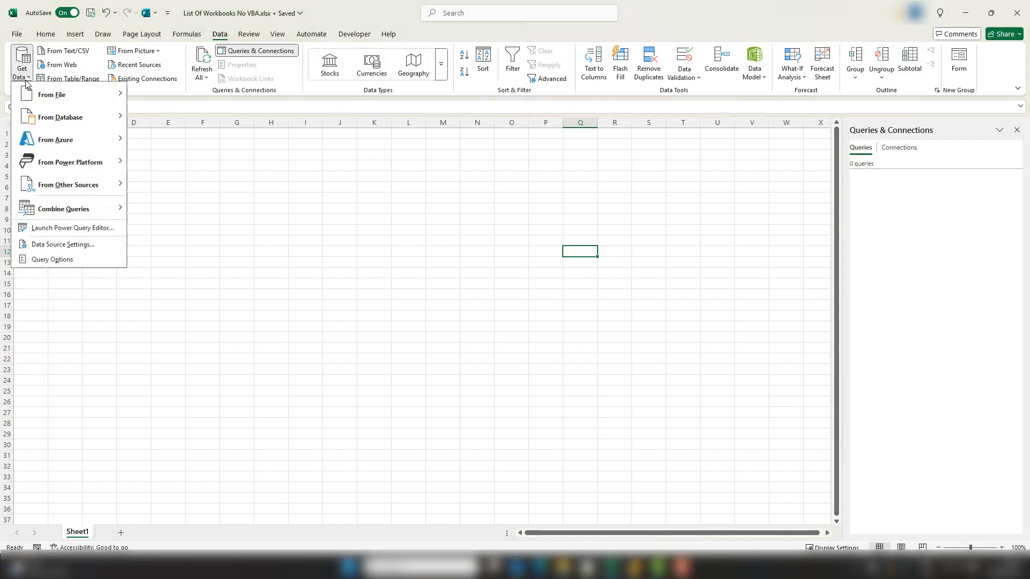
{"action": "mouse_move", "coordinate": [79, 97]}
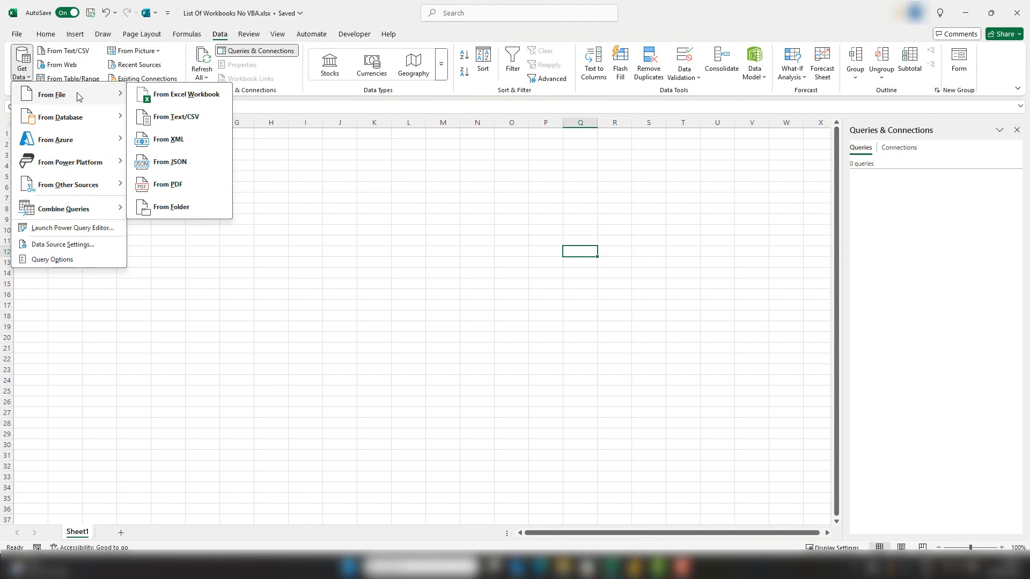
{"action": "left_click", "coordinate": [204, 211]}
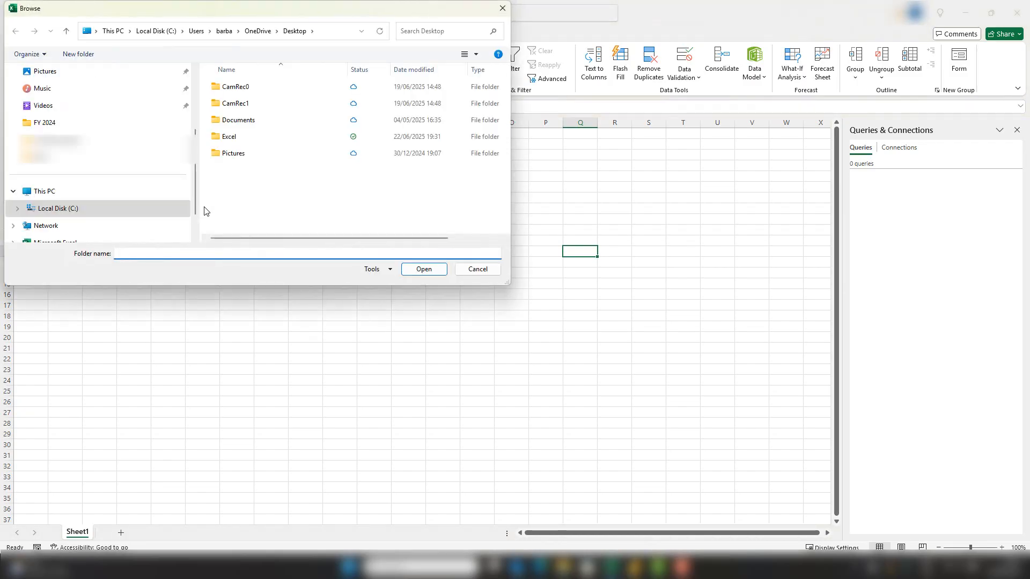
{"action": "double_click", "coordinate": [239, 141]}
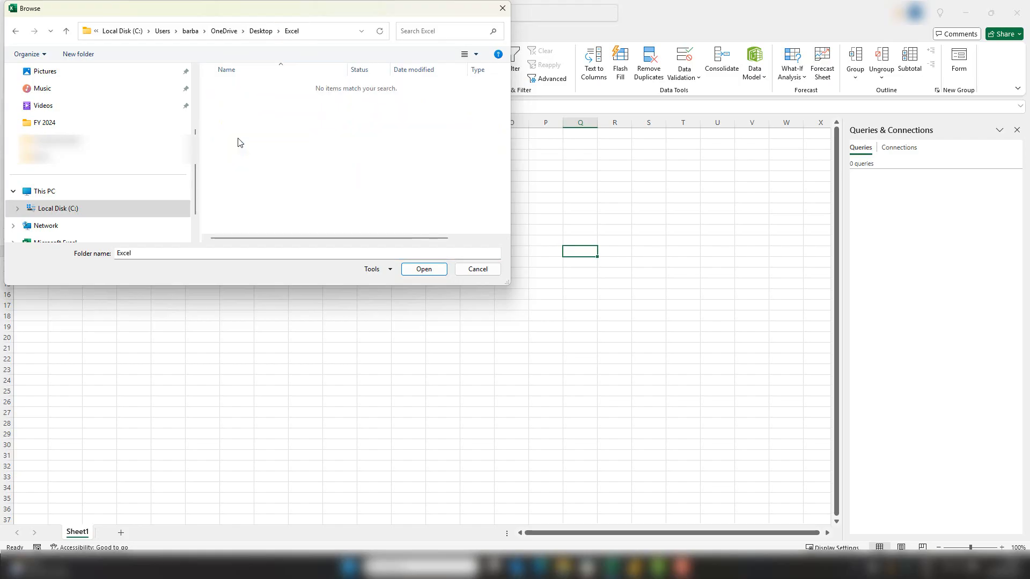
{"action": "left_click", "coordinate": [426, 270]}
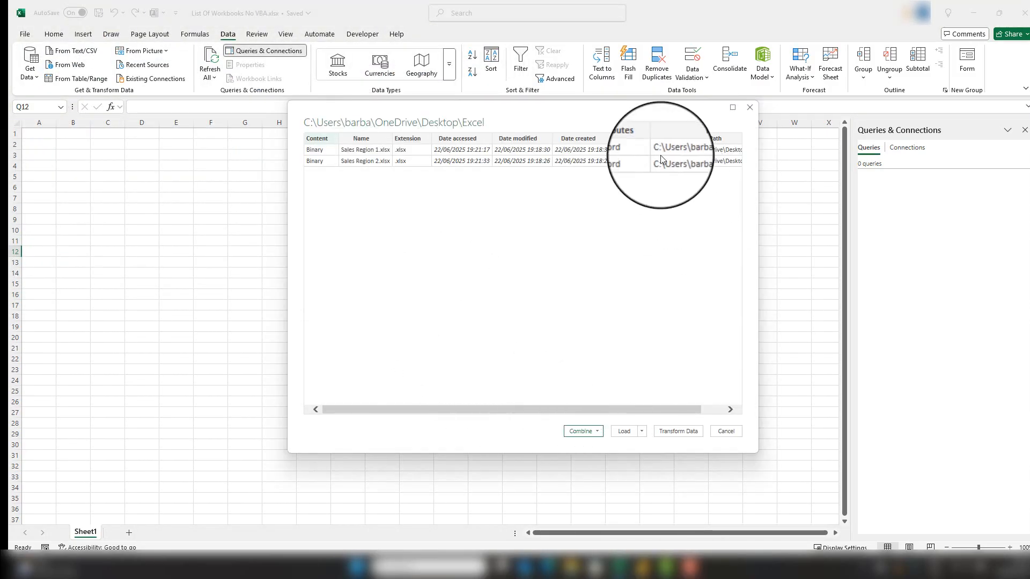
{"action": "left_click_drag", "start_coordinate": [655, 119], "coordinate": [539, 130]}
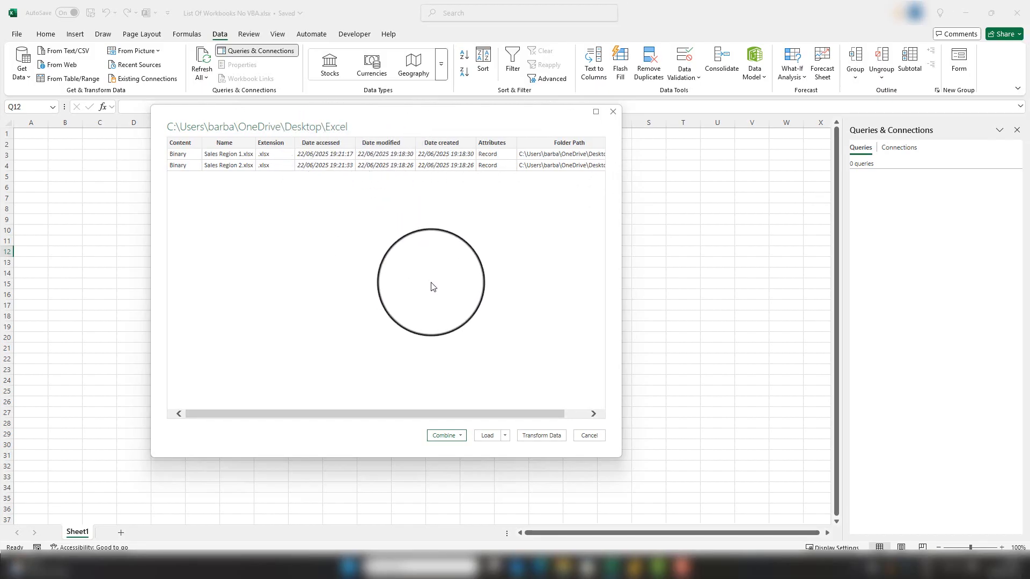
{"action": "left_click", "coordinate": [541, 435]}
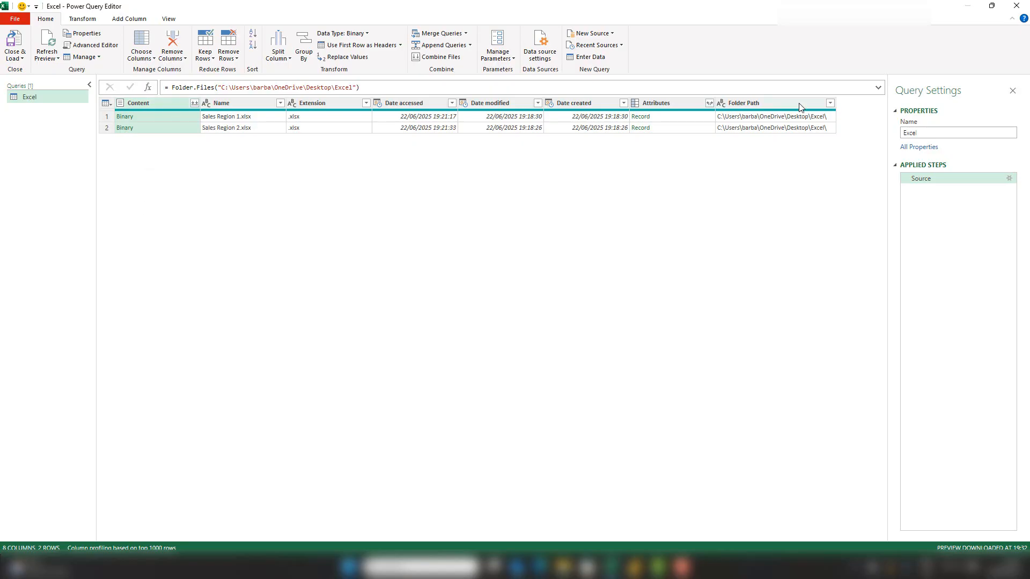
{"action": "double_click", "coordinate": [237, 104]}
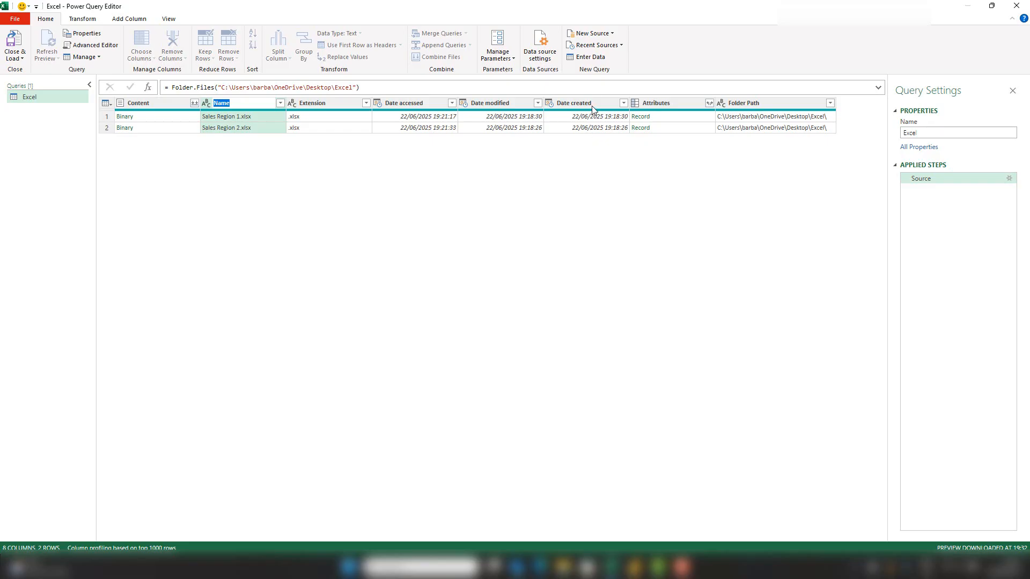
{"action": "key", "text": "Escape"}
{"action": "left_click", "coordinate": [778, 105]}
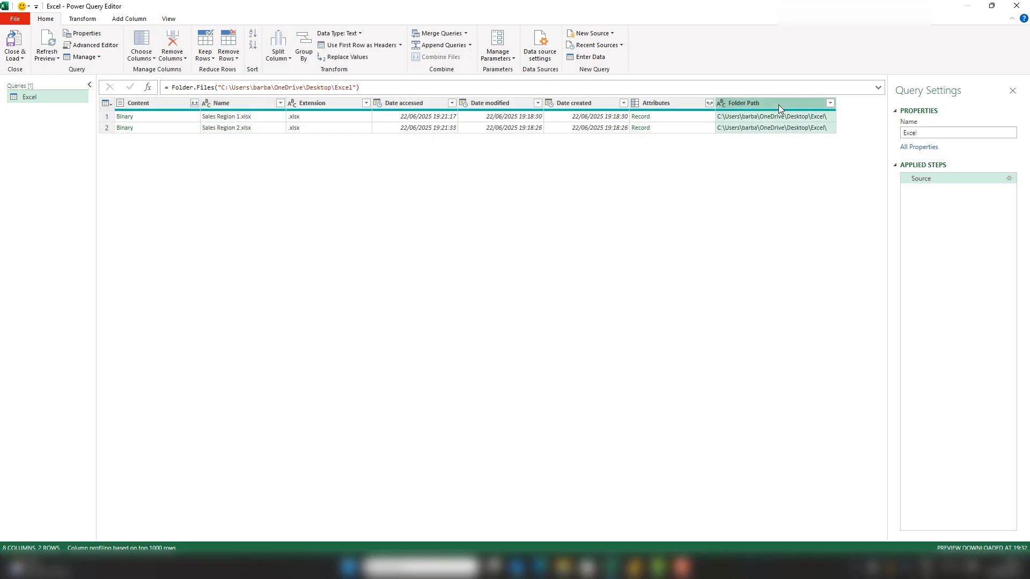
{"action": "right_click", "coordinate": [778, 105]}
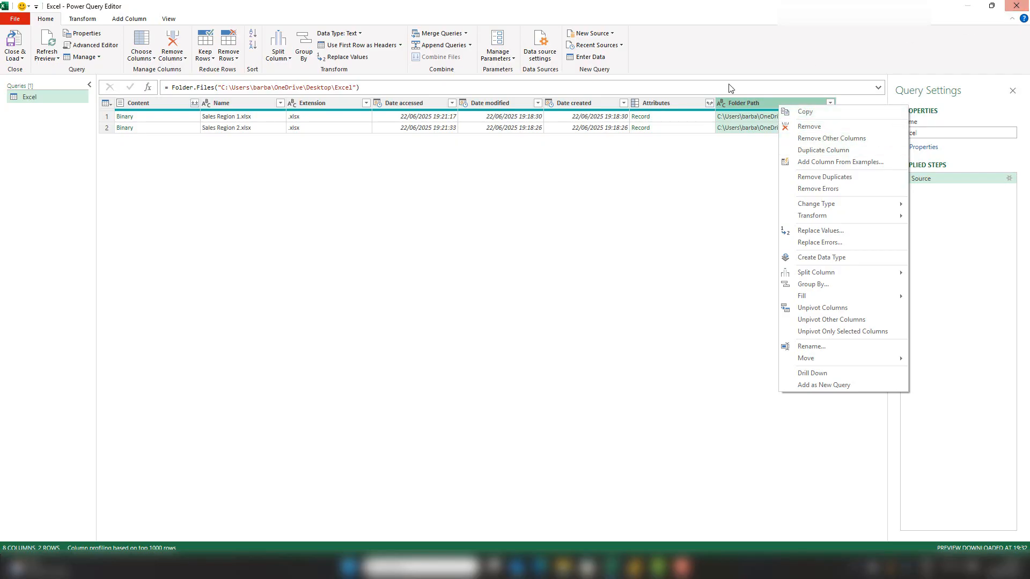
{"action": "left_click", "coordinate": [201, 178]}
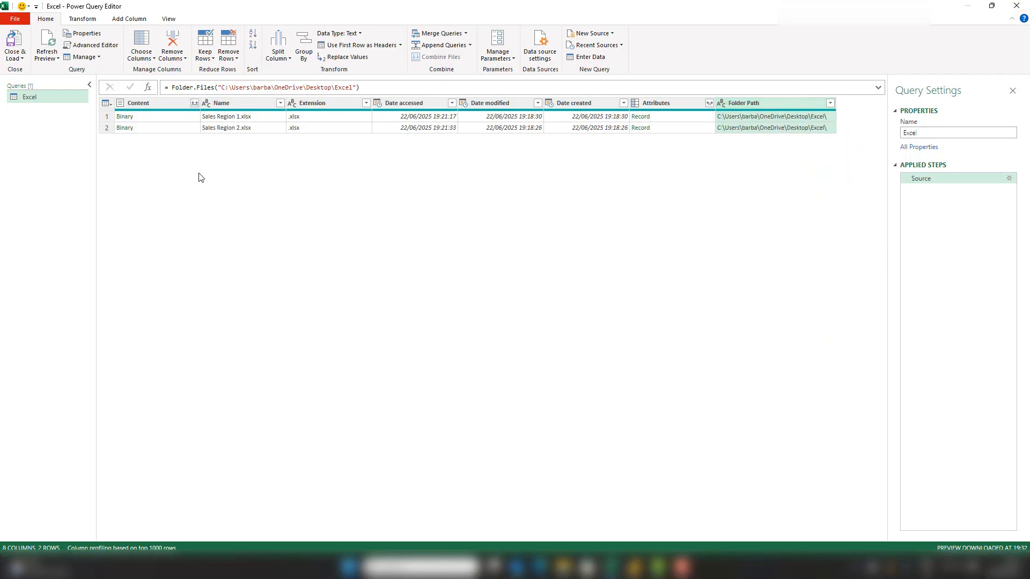
Keep only the Name, Date created and Folder Path columns in the query
{"action": "left_click", "coordinate": [106, 103]}
{"action": "left_click", "coordinate": [166, 210]}
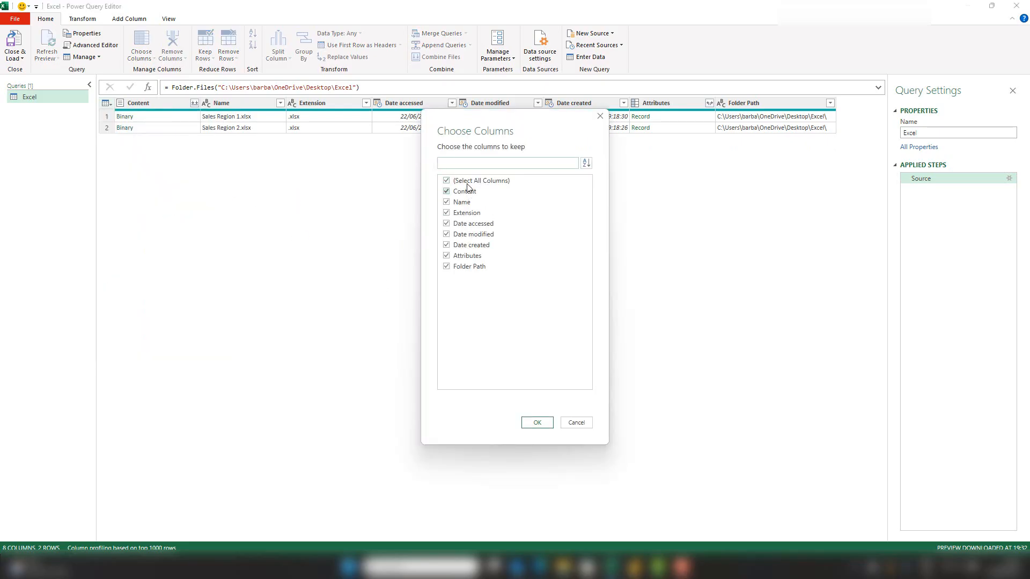
{"action": "left_click", "coordinate": [468, 182]}
{"action": "left_click", "coordinate": [469, 267]}
{"action": "left_click", "coordinate": [536, 424]}
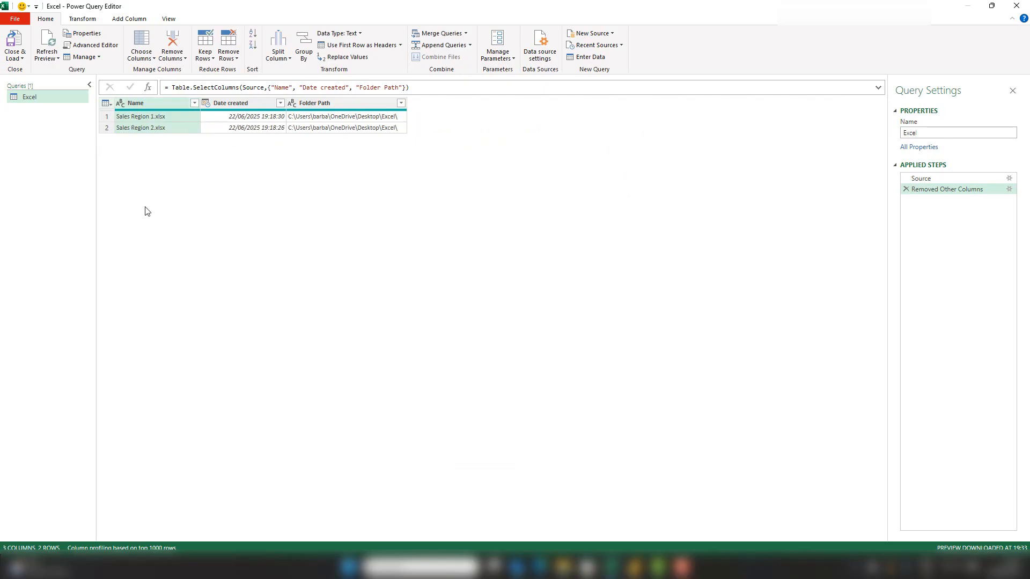
Close the query editor and load the result as a table in the existing worksheet at cell A1
{"action": "left_click", "coordinate": [18, 61]}
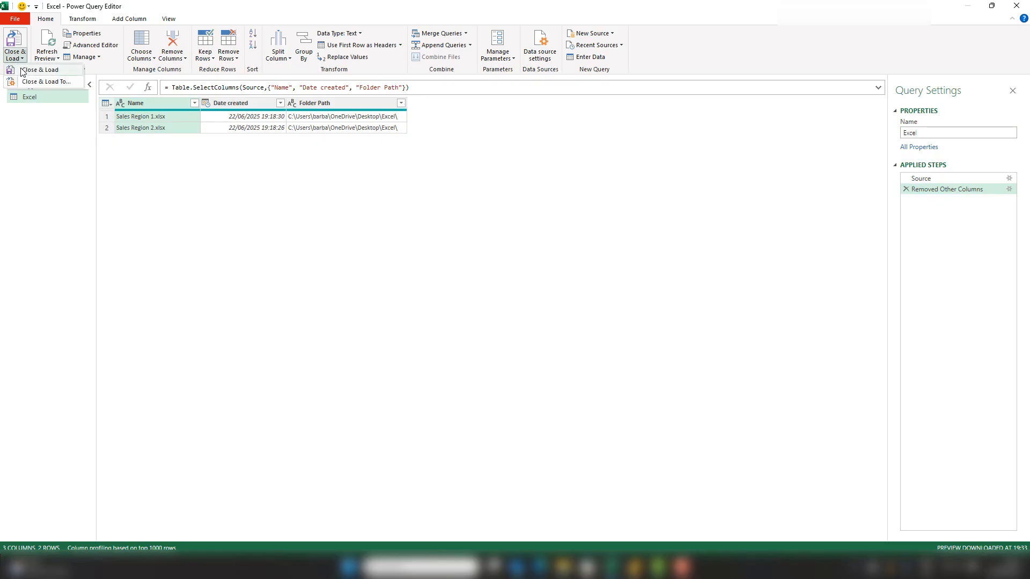
{"action": "left_click", "coordinate": [60, 82]}
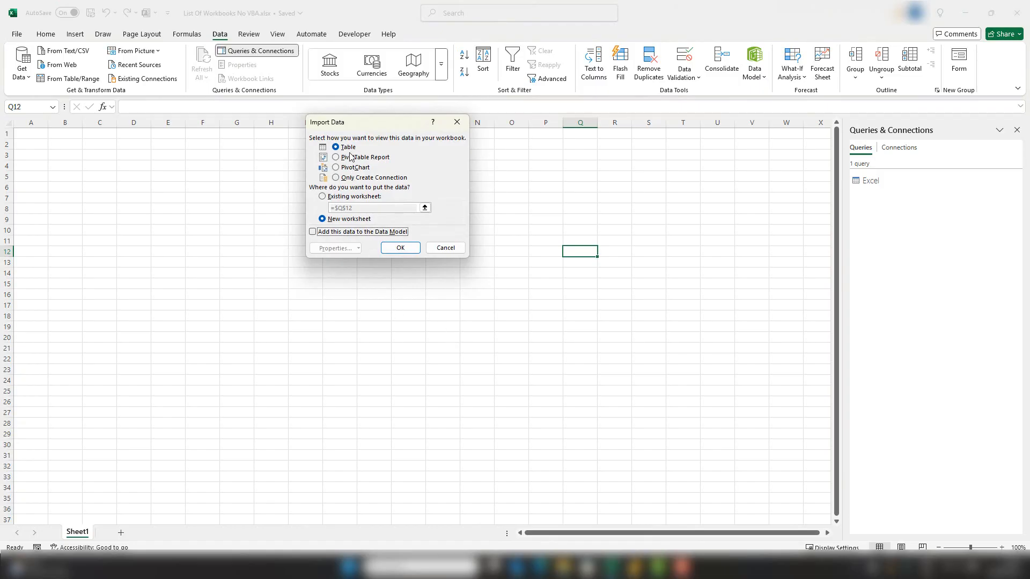
{"action": "left_click", "coordinate": [344, 196]}
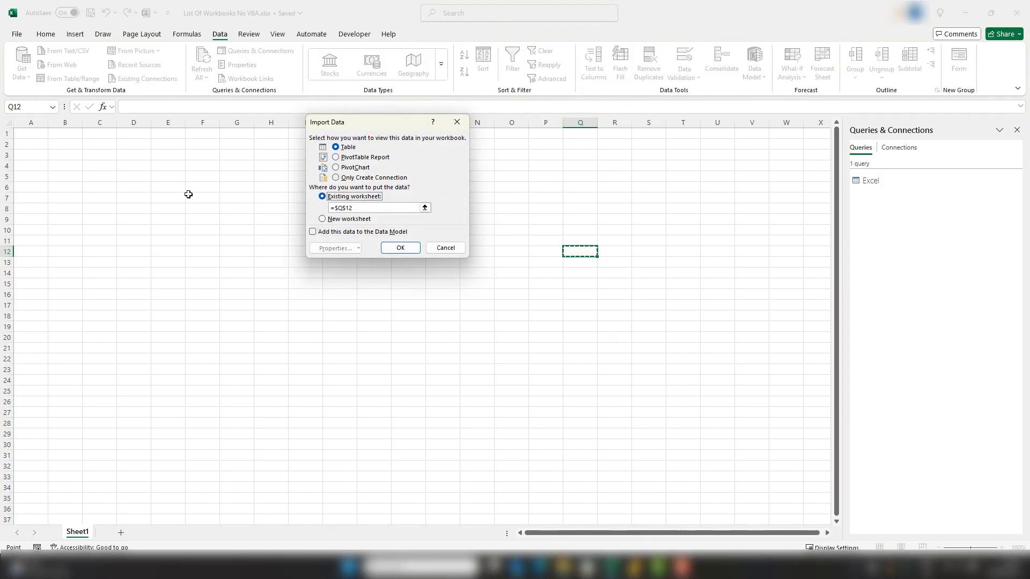
{"action": "left_click", "coordinate": [30, 132]}
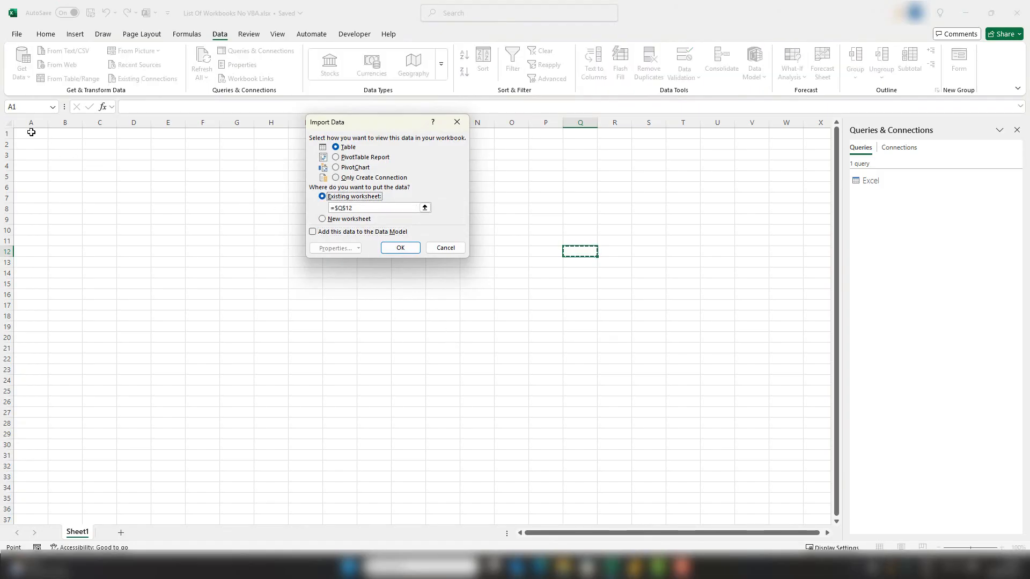
{"action": "left_click", "coordinate": [400, 256]}
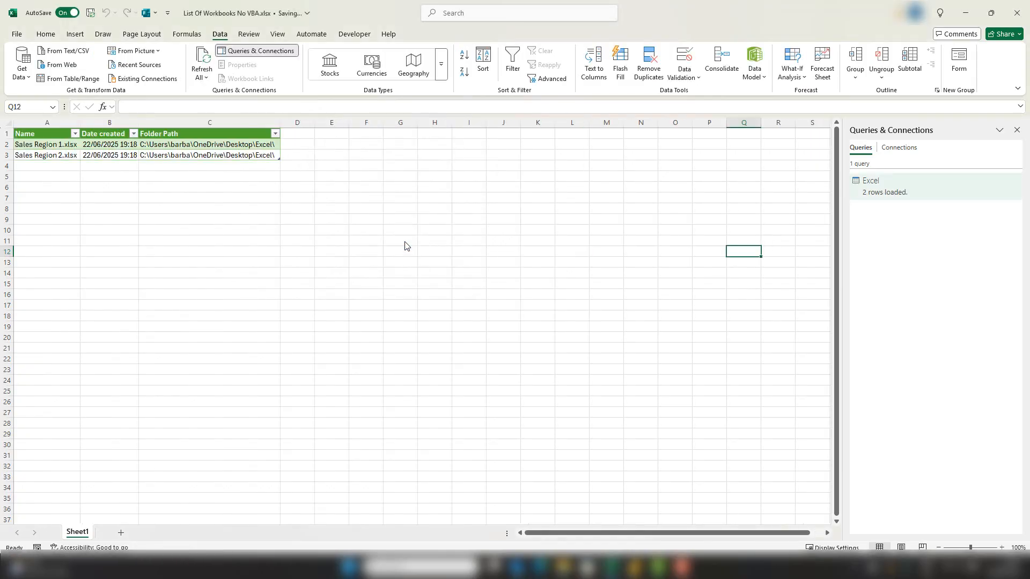
{"action": "left_click_drag", "start_coordinate": [41, 148], "coordinate": [209, 155]}
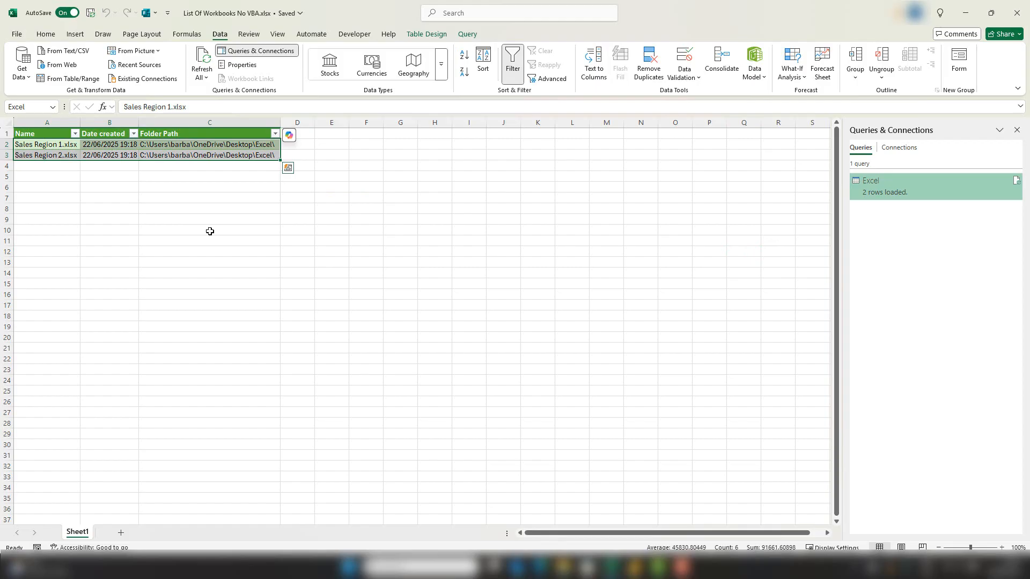
{"action": "left_click", "coordinate": [156, 200]}
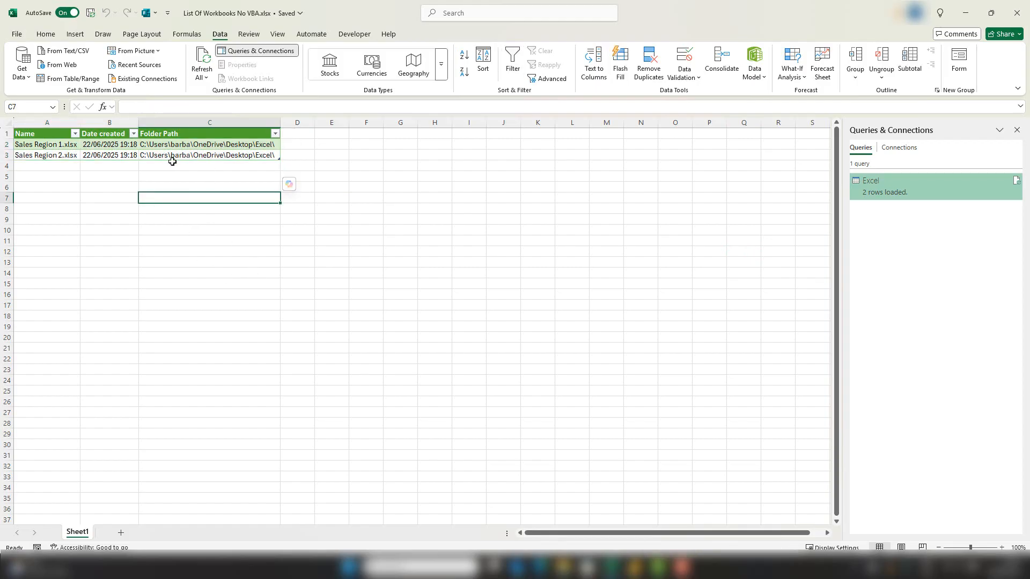
{"action": "left_click_drag", "start_coordinate": [65, 146], "coordinate": [201, 157]}
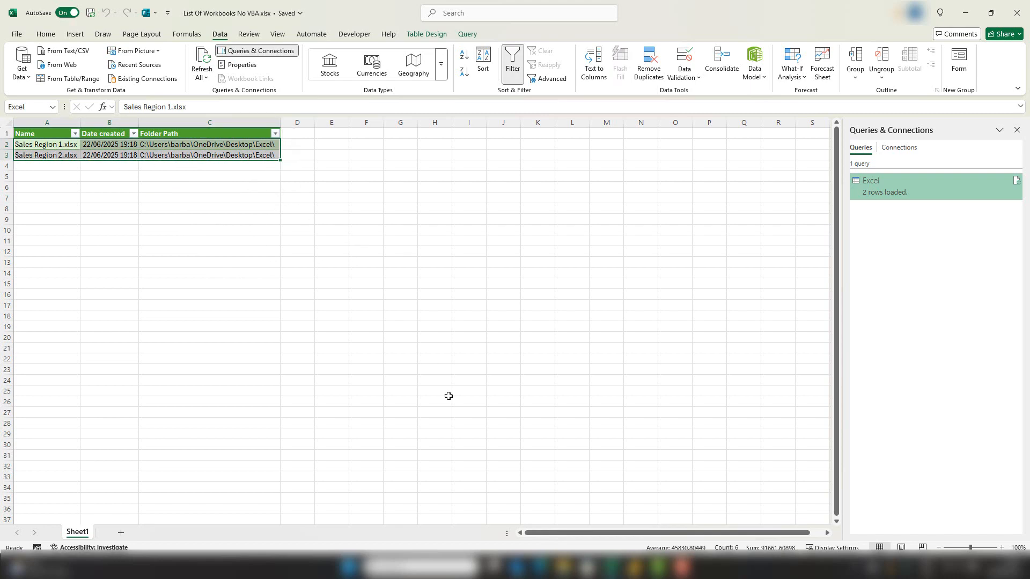
Switch to File Explorer, move Sales Region 3.xlsx from the Desktop into the Excel folder, and return to the workbook
{"action": "left_click", "coordinate": [564, 569]}
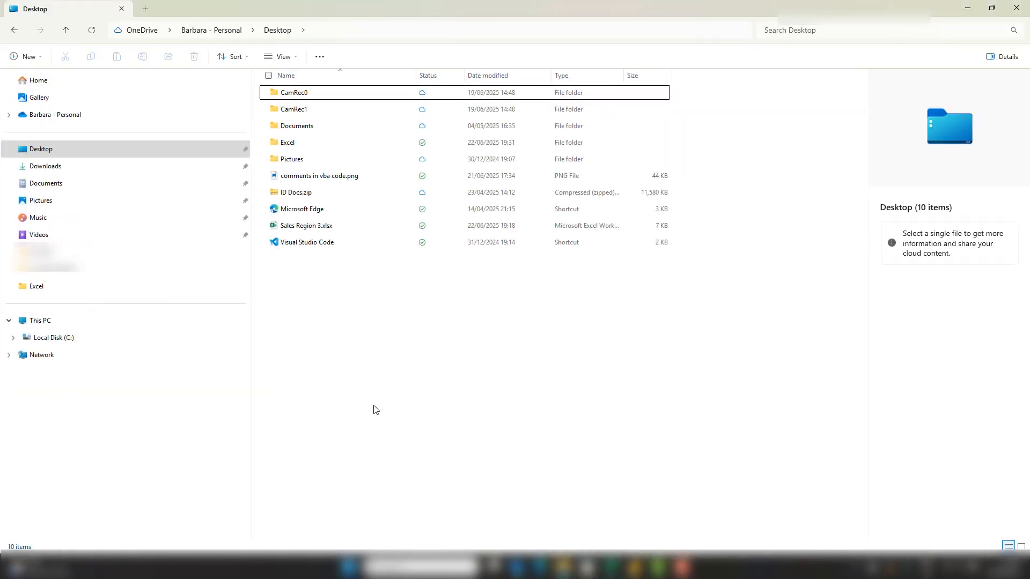
{"action": "left_click", "coordinate": [138, 153]}
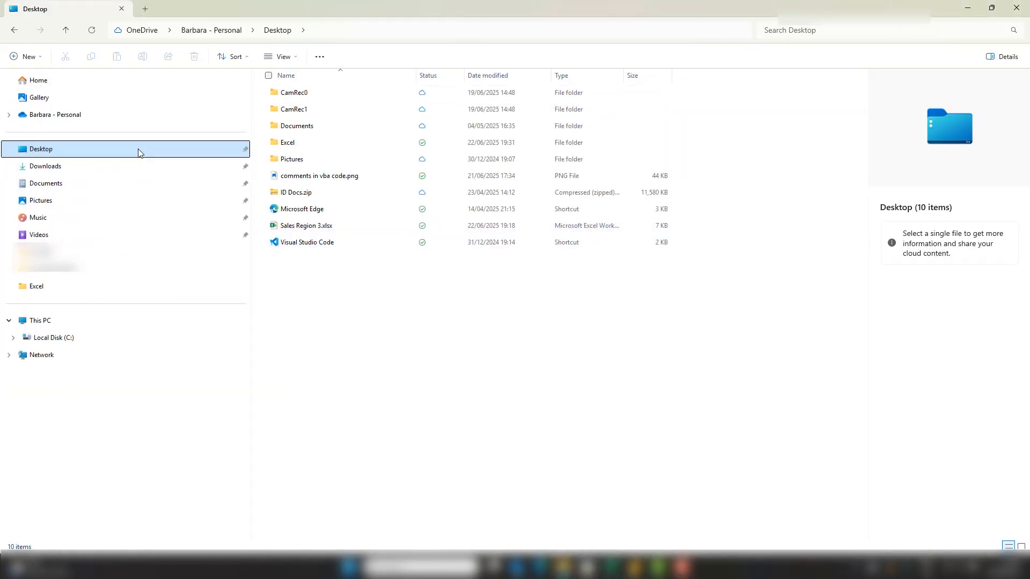
{"action": "left_click", "coordinate": [331, 226]}
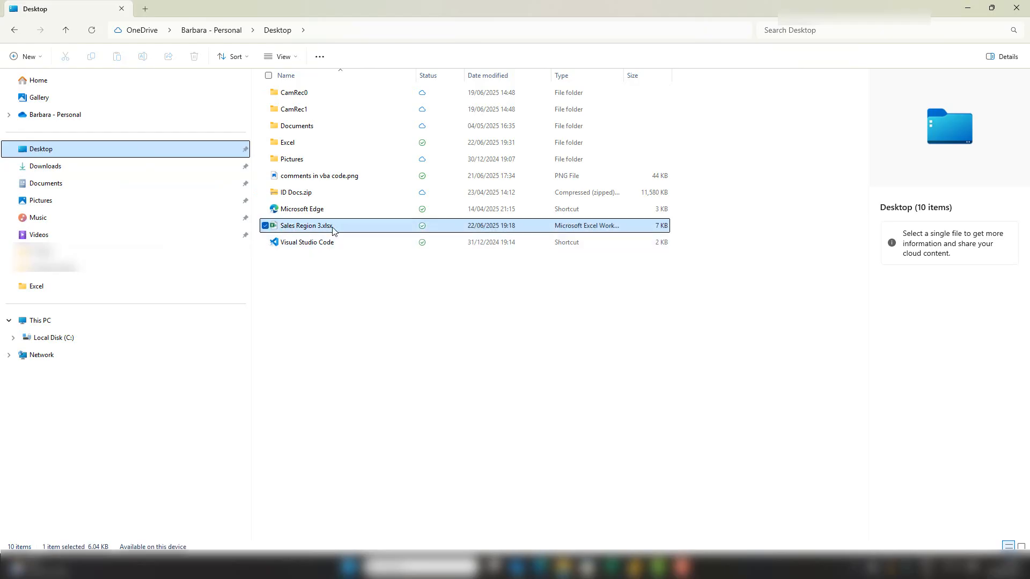
{"action": "double_click", "coordinate": [328, 146]}
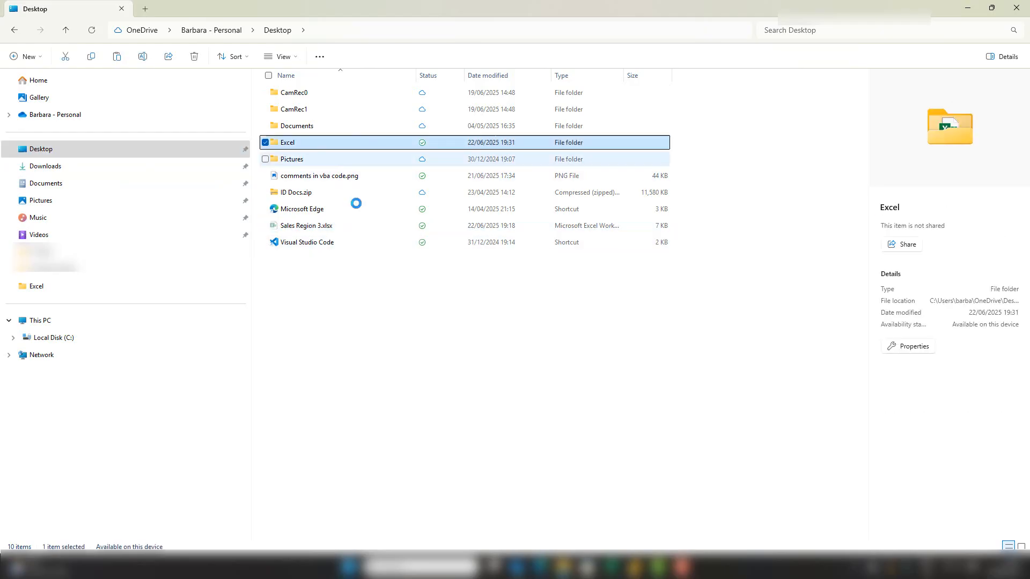
{"action": "key", "text": "ctrl+v"}
{"action": "left_click", "coordinate": [364, 290]}
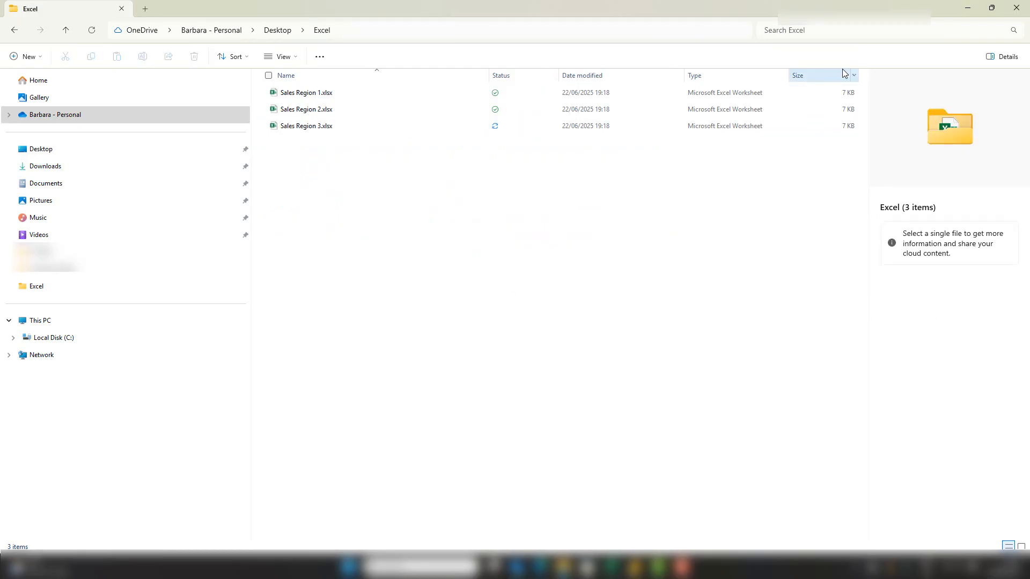
{"action": "left_click", "coordinate": [968, 8]}
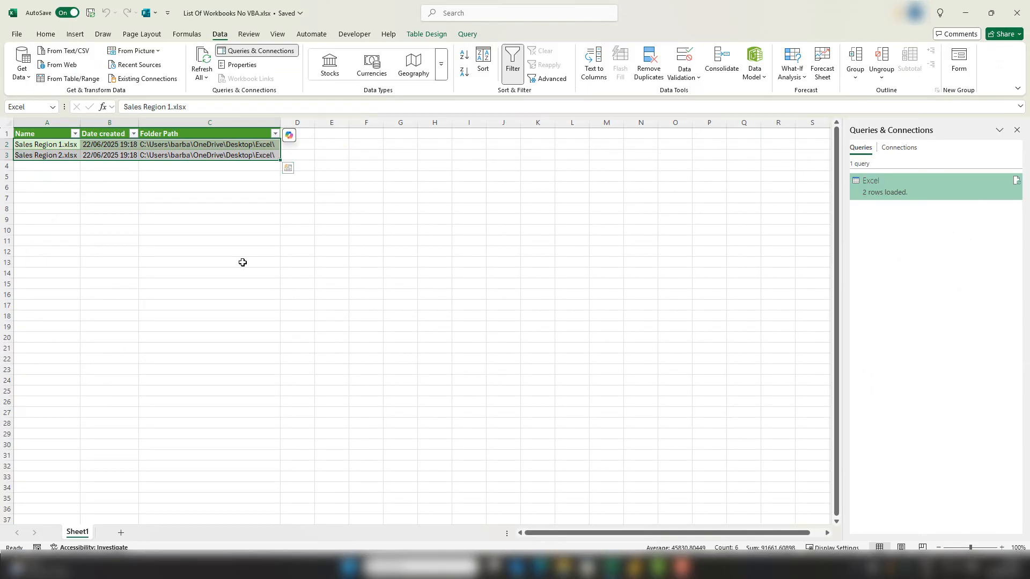
Refresh the loaded file-list table so it picks up the workbook added to the folder
{"action": "left_click", "coordinate": [183, 198]}
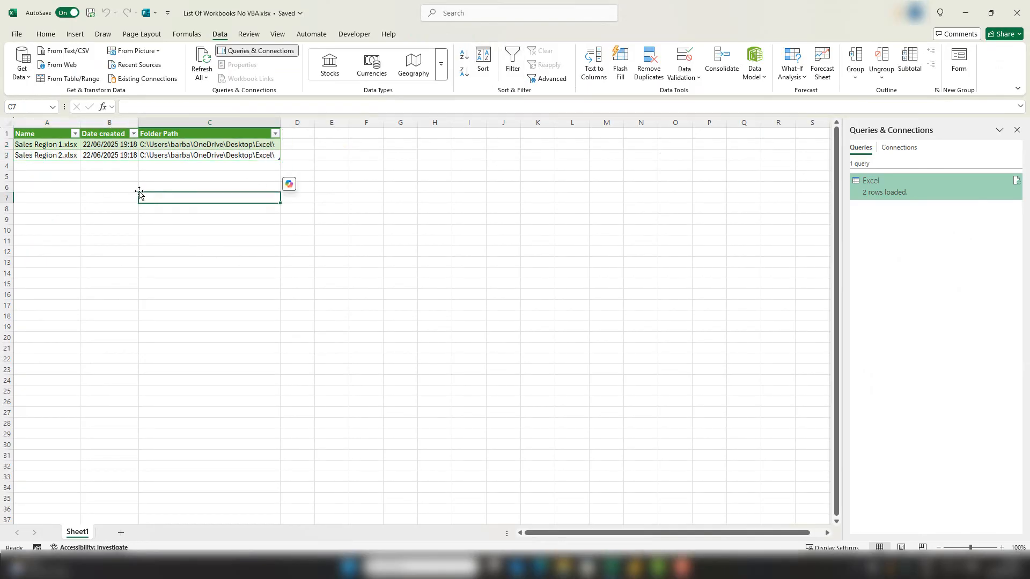
{"action": "left_click", "coordinate": [172, 154]}
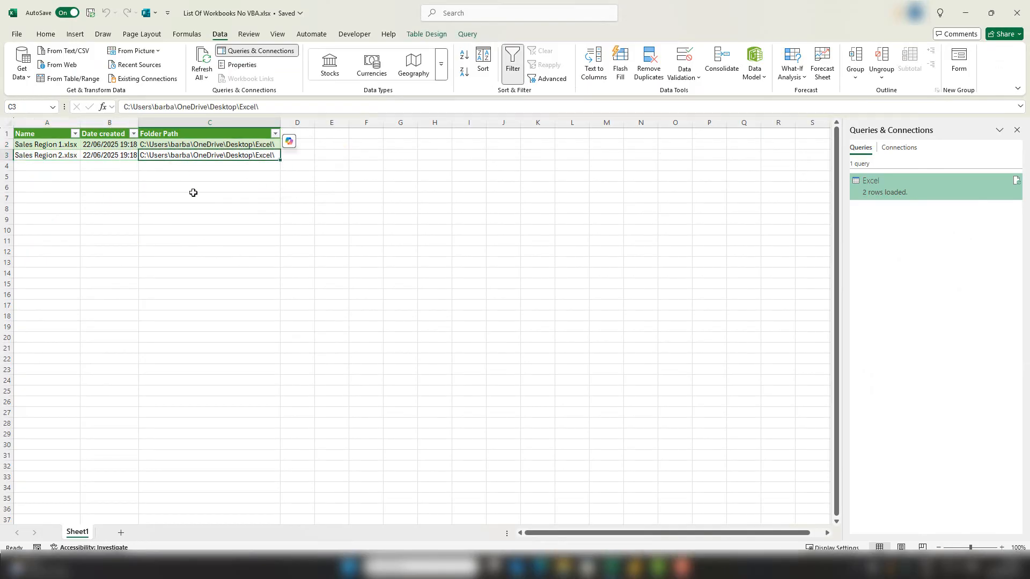
{"action": "left_click", "coordinate": [205, 79]}
{"action": "left_click", "coordinate": [176, 146]}
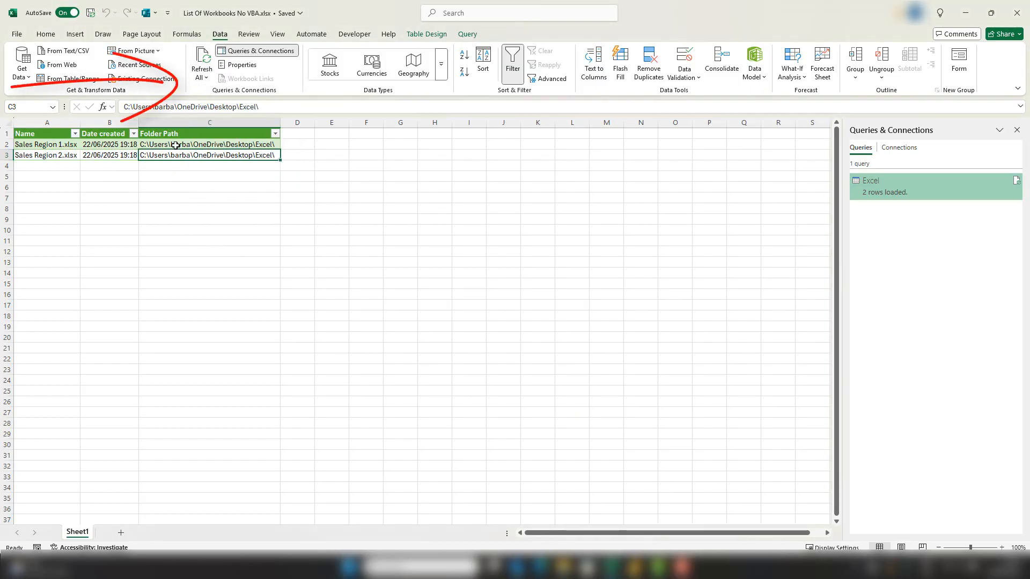
{"action": "right_click", "coordinate": [176, 145]}
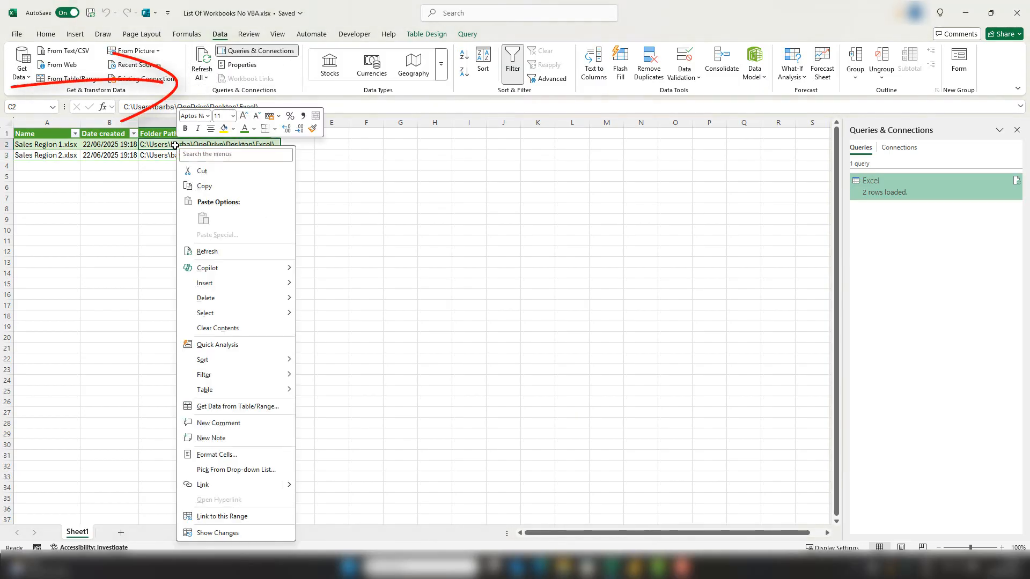
{"action": "left_click", "coordinate": [222, 254]}
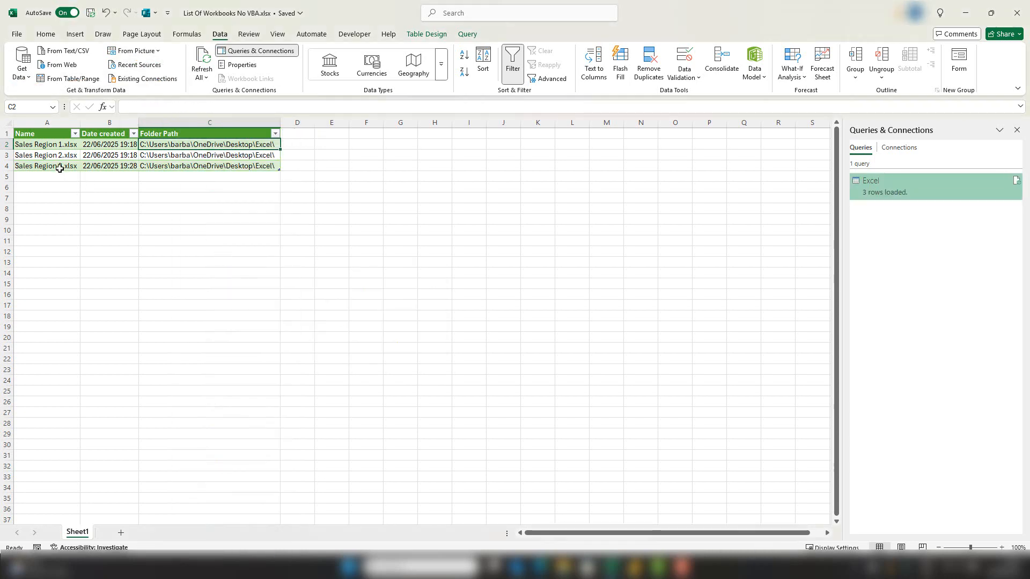
Refresh the file-list table once more and select its data rows A2:C4
{"action": "left_click_drag", "start_coordinate": [59, 168], "coordinate": [202, 170]}
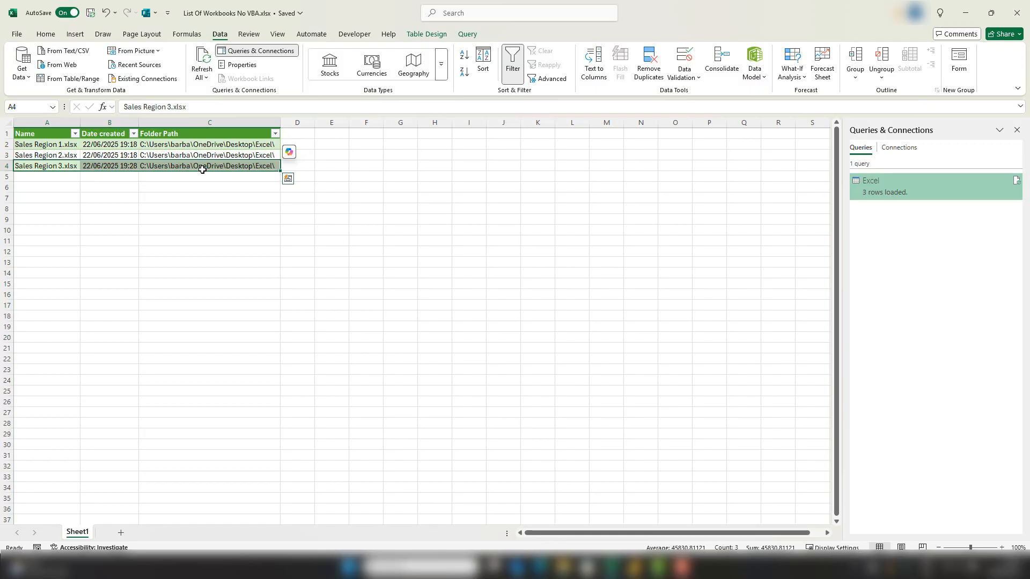
{"action": "left_click", "coordinate": [173, 191]}
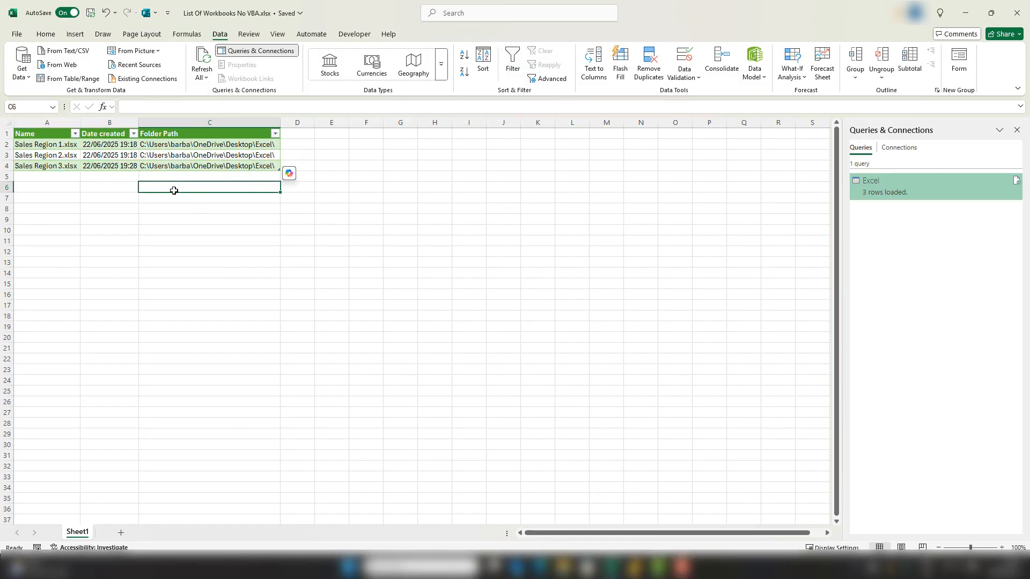
{"action": "right_click", "coordinate": [182, 151]}
{"action": "left_click", "coordinate": [229, 254]}
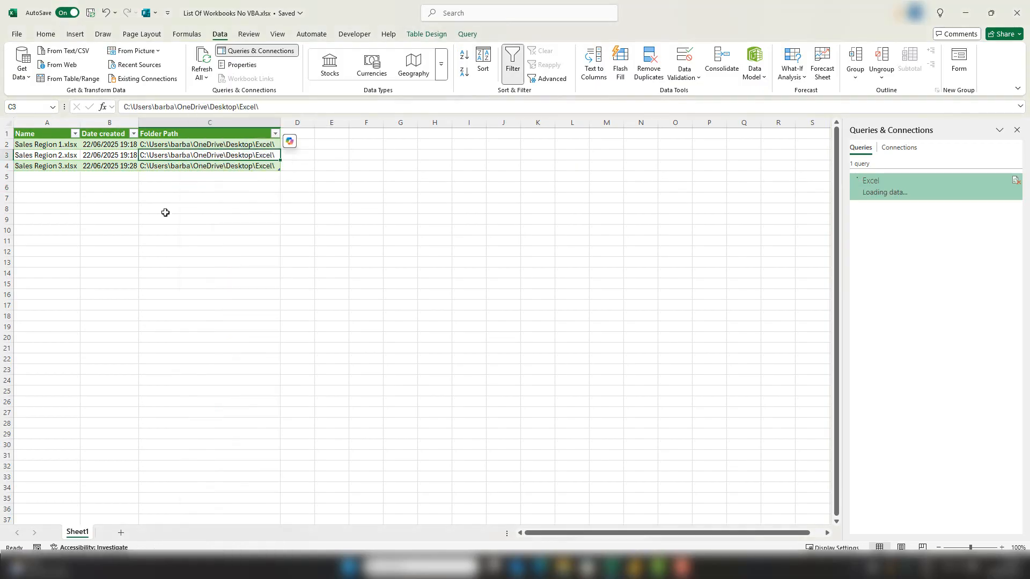
{"action": "left_click_drag", "start_coordinate": [56, 146], "coordinate": [140, 167]}
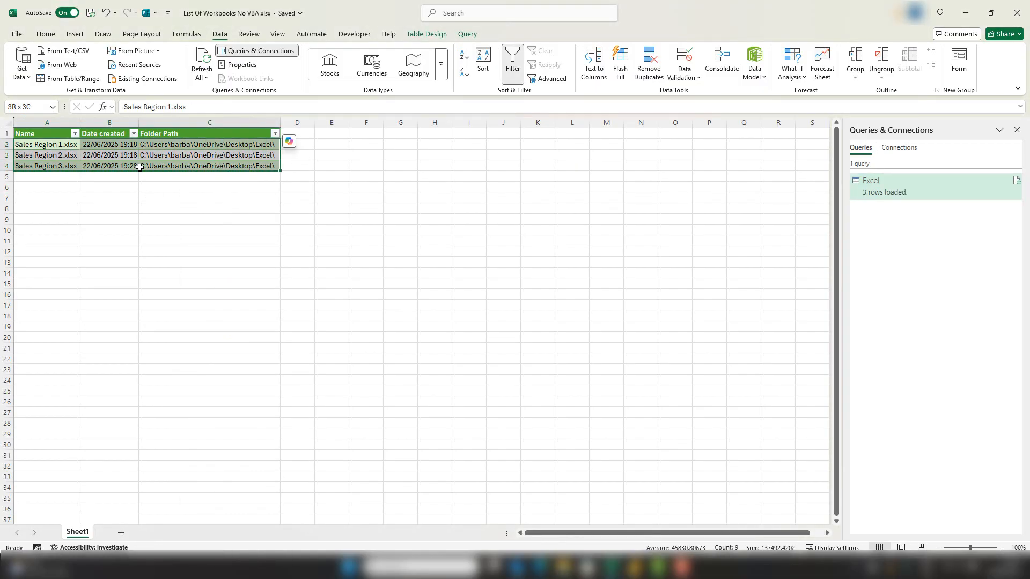